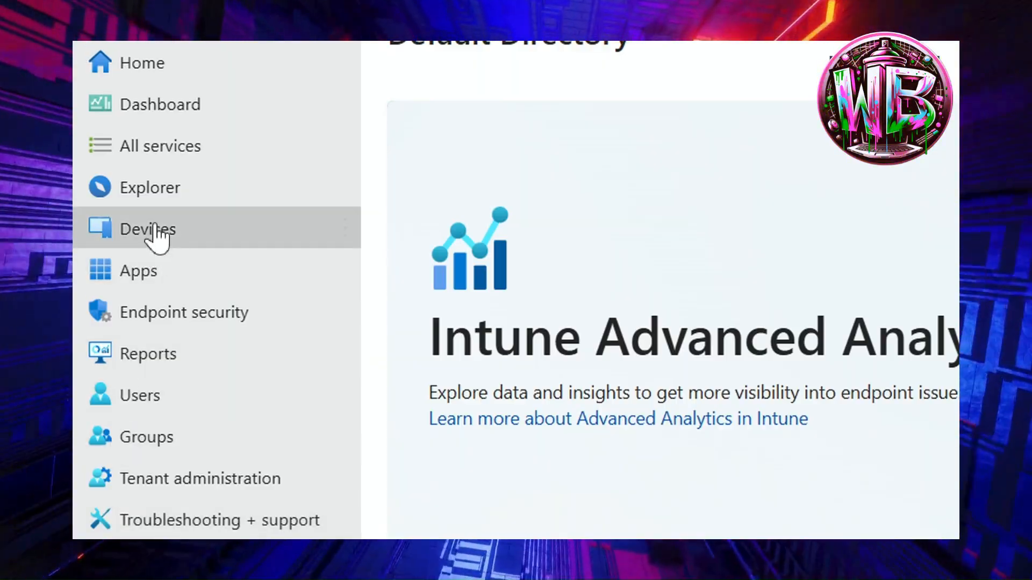
Step: Open the Android FOTA deployments page for Android devices
{"action": "left_click", "coordinate": [127, 236]}
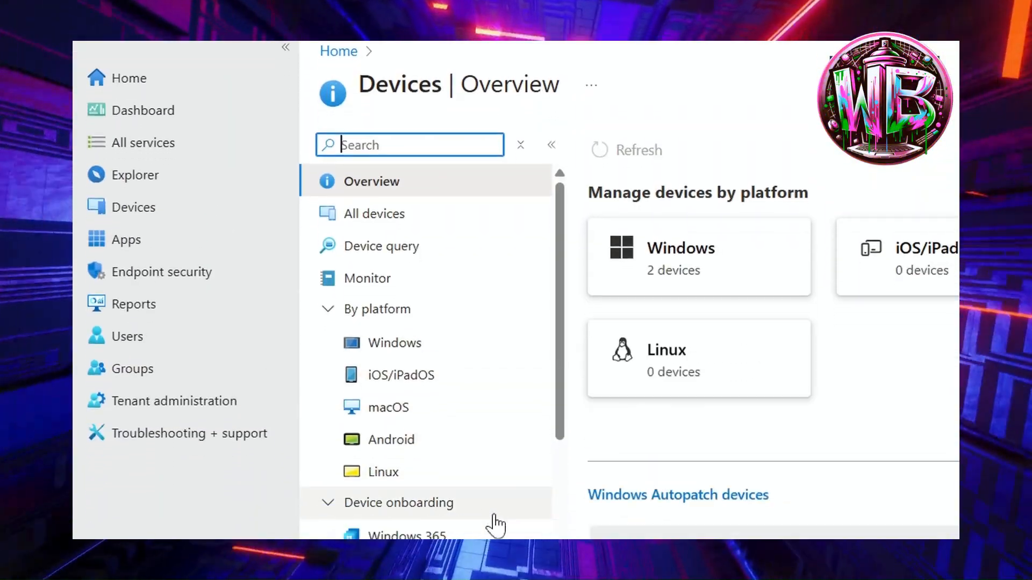
{"action": "left_click", "coordinate": [394, 429]}
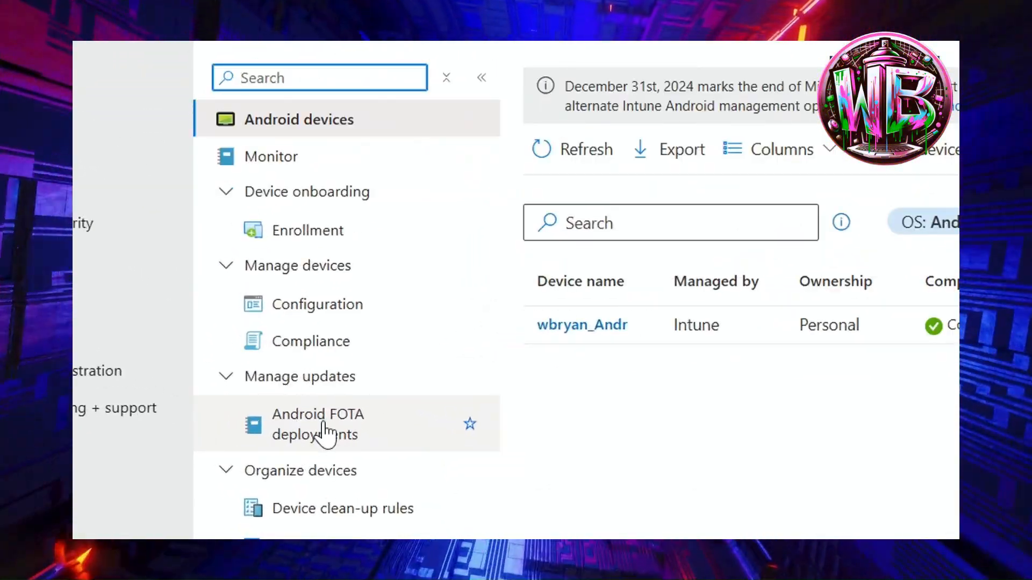
{"action": "left_click", "coordinate": [325, 433]}
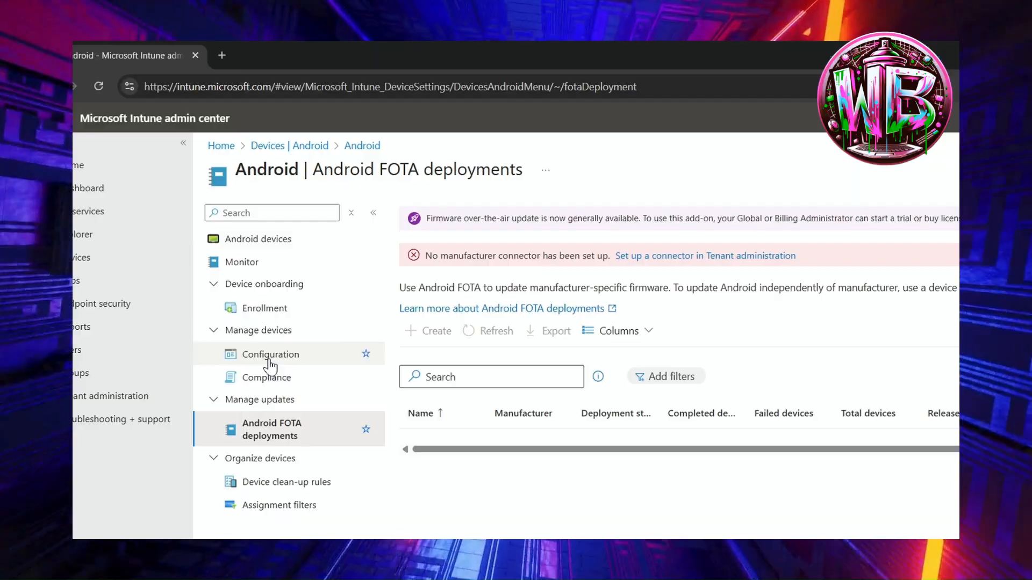
Step: Start a new policy in the Android device configuration policies
{"action": "left_click", "coordinate": [270, 367]}
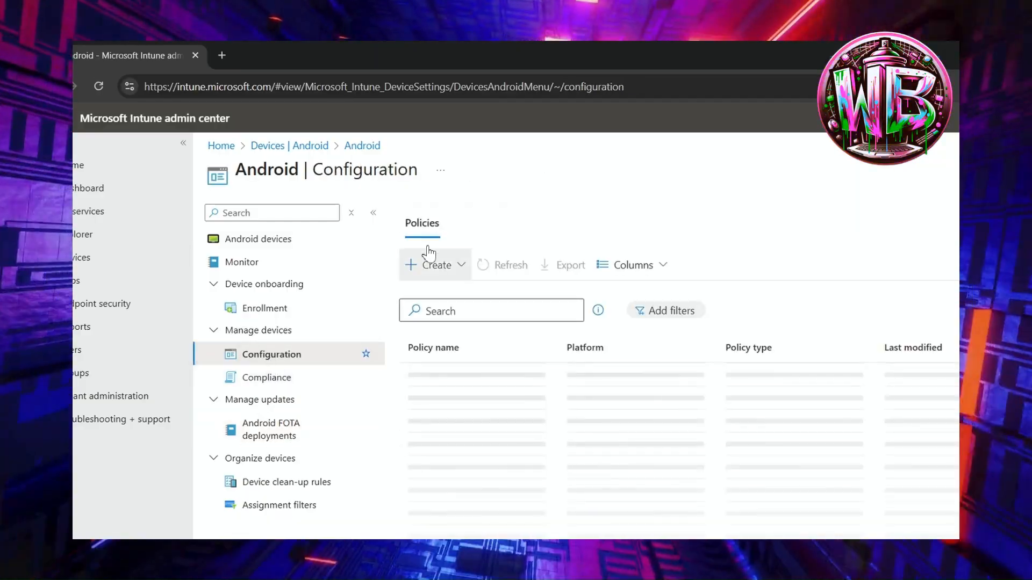
{"action": "left_click", "coordinate": [440, 272]}
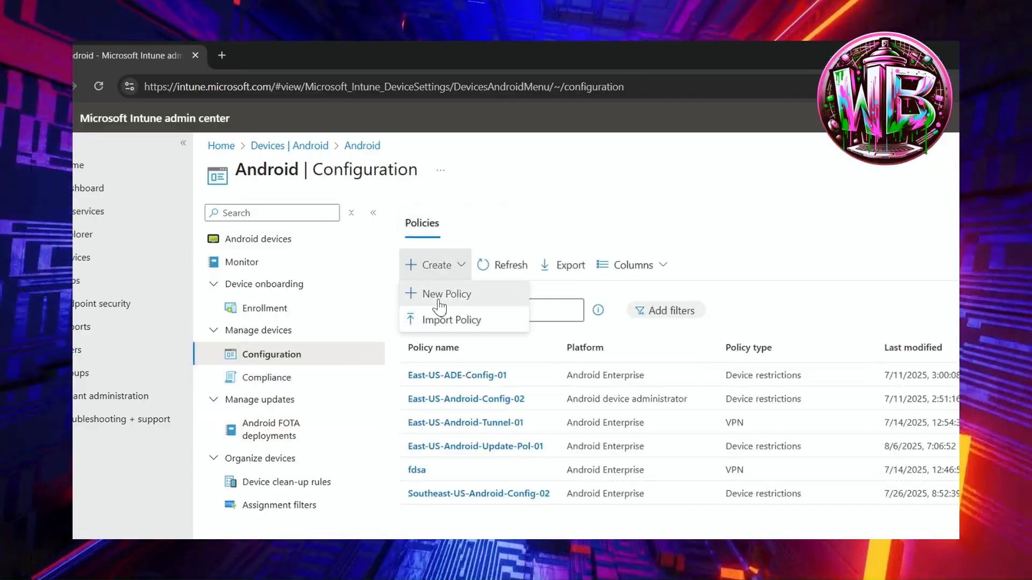
{"action": "left_click", "coordinate": [443, 298]}
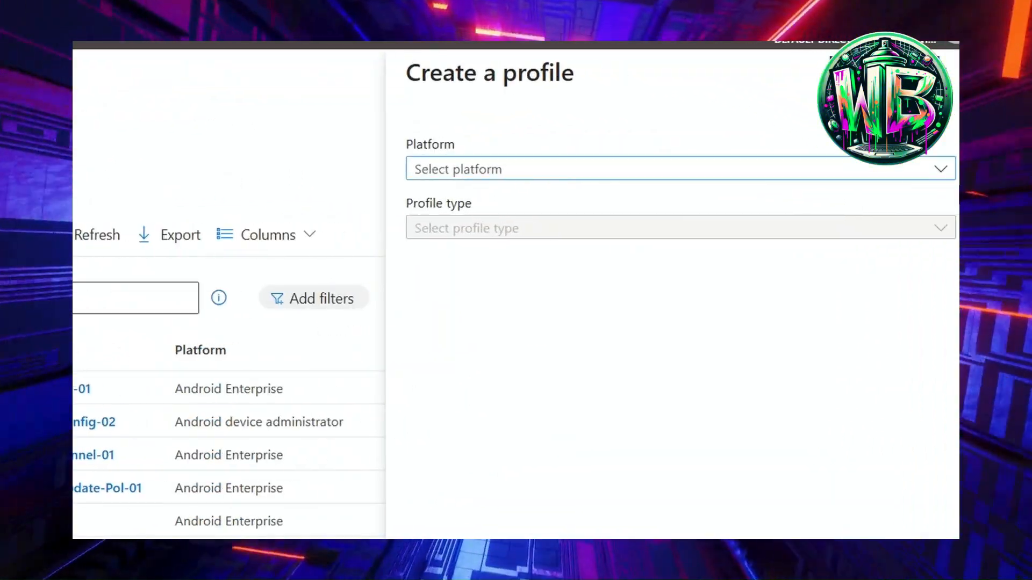
Step: Set the new profile's platform to Android Enterprise and its profile type to Templates
{"action": "left_click", "coordinate": [849, 171]}
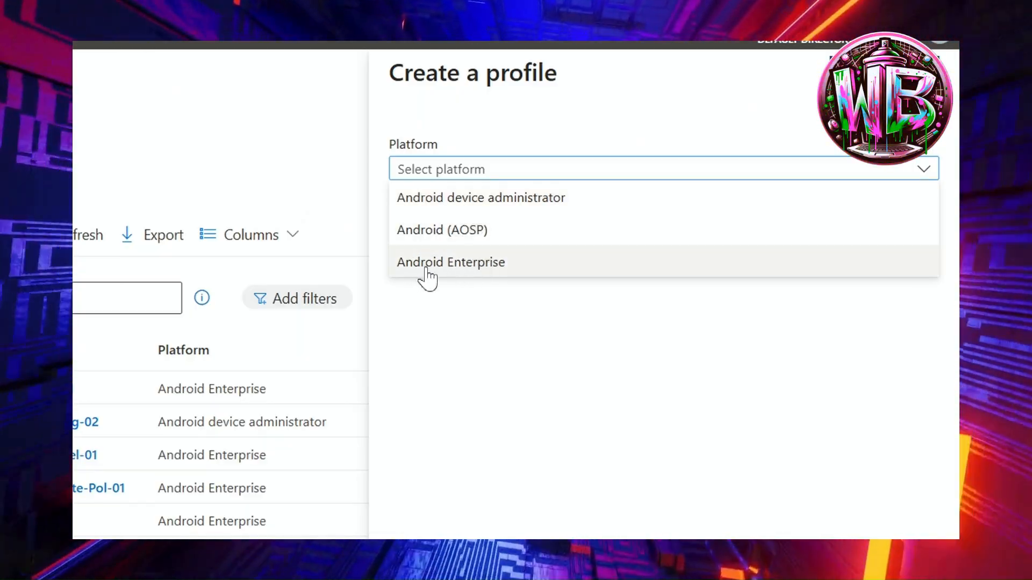
{"action": "left_click", "coordinate": [427, 271]}
{"action": "left_click", "coordinate": [426, 227]}
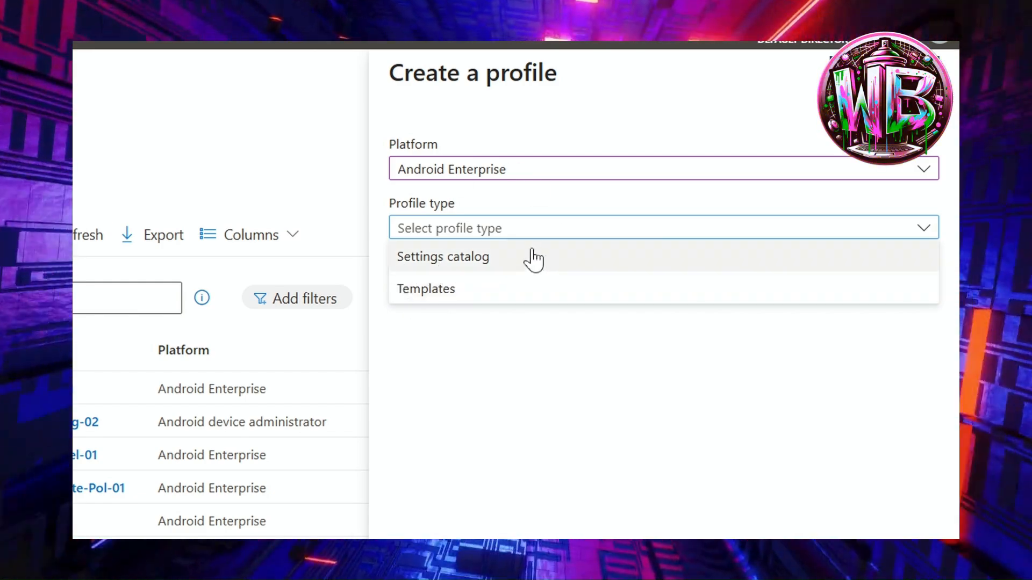
{"action": "left_click", "coordinate": [436, 290]}
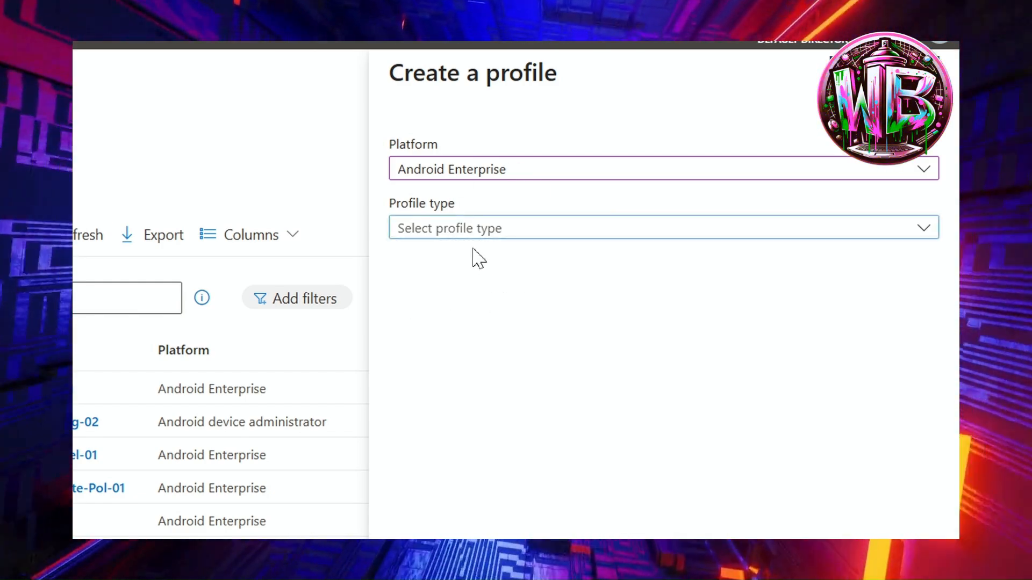
Step: Create the profile from the Device restrictions template under Fully Managed, Dedicated, and Corporate-Owned Work Profile
{"action": "scroll", "coordinate": [481, 510], "scroll_direction": "down", "scroll_amount": 2}
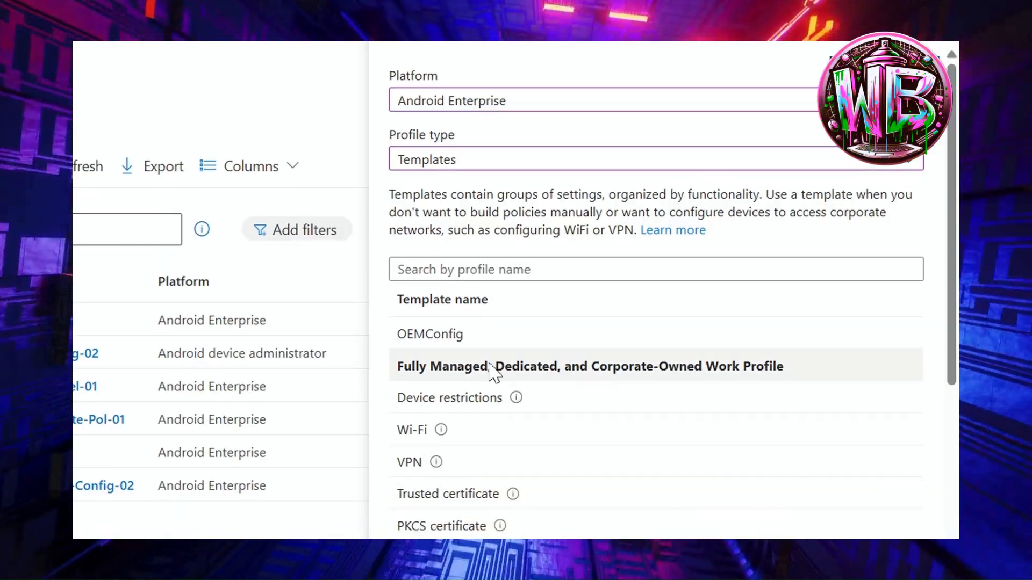
{"action": "scroll", "coordinate": [490, 371], "scroll_direction": "down", "scroll_amount": 4}
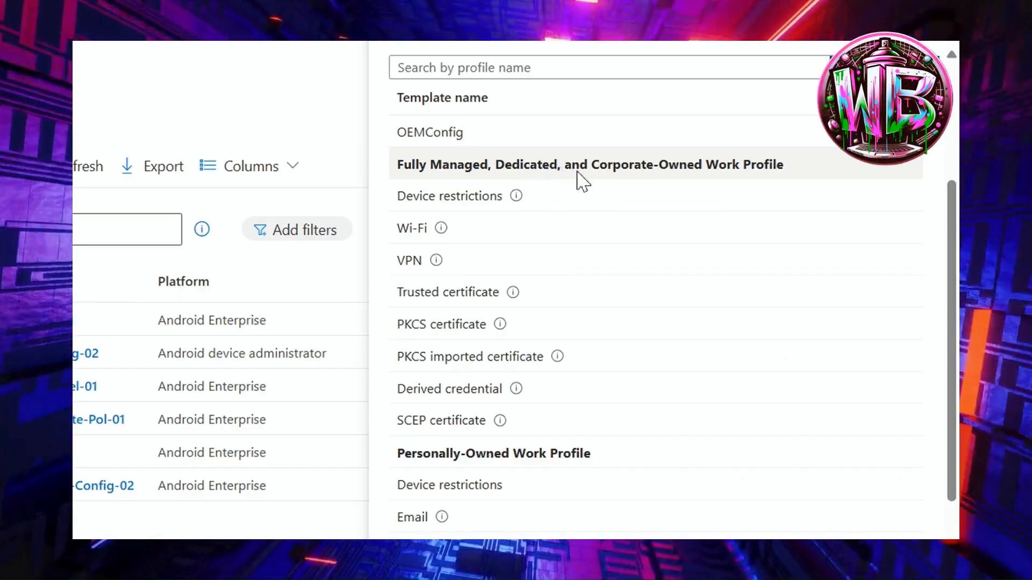
{"action": "scroll", "coordinate": [693, 196], "scroll_direction": "down", "scroll_amount": 2}
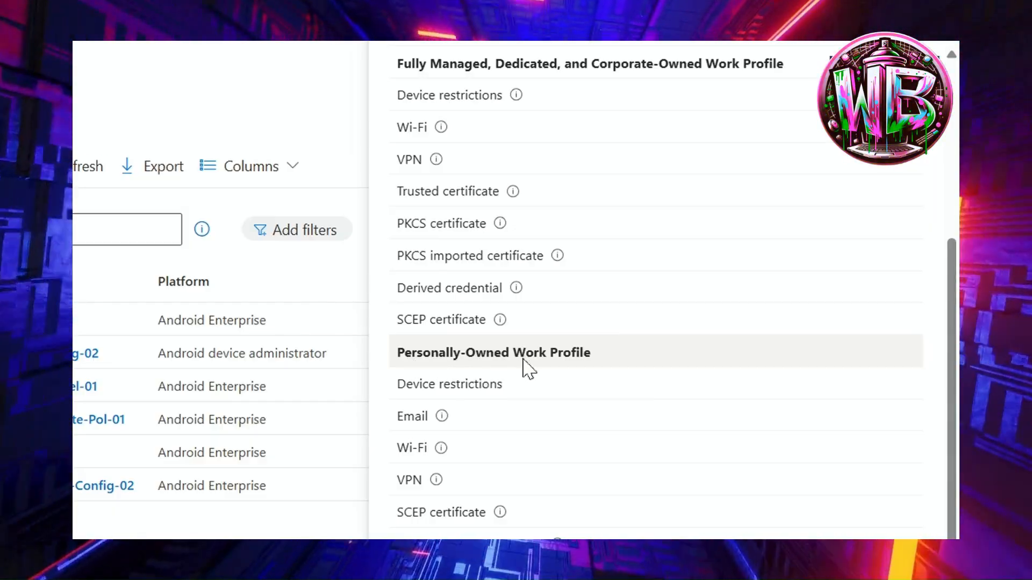
{"action": "scroll", "coordinate": [487, 271], "scroll_direction": "up", "scroll_amount": 4}
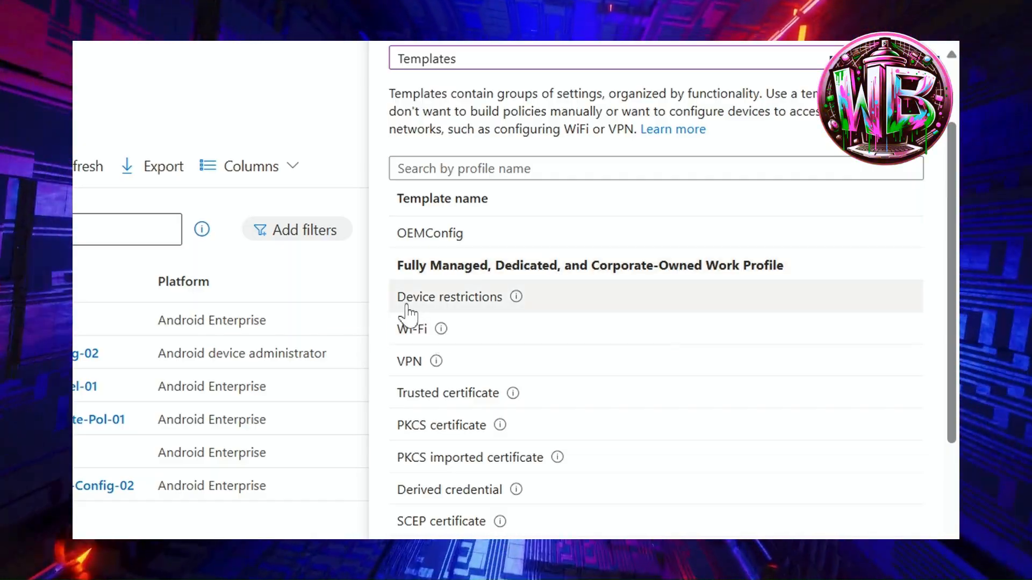
{"action": "left_click", "coordinate": [408, 312]}
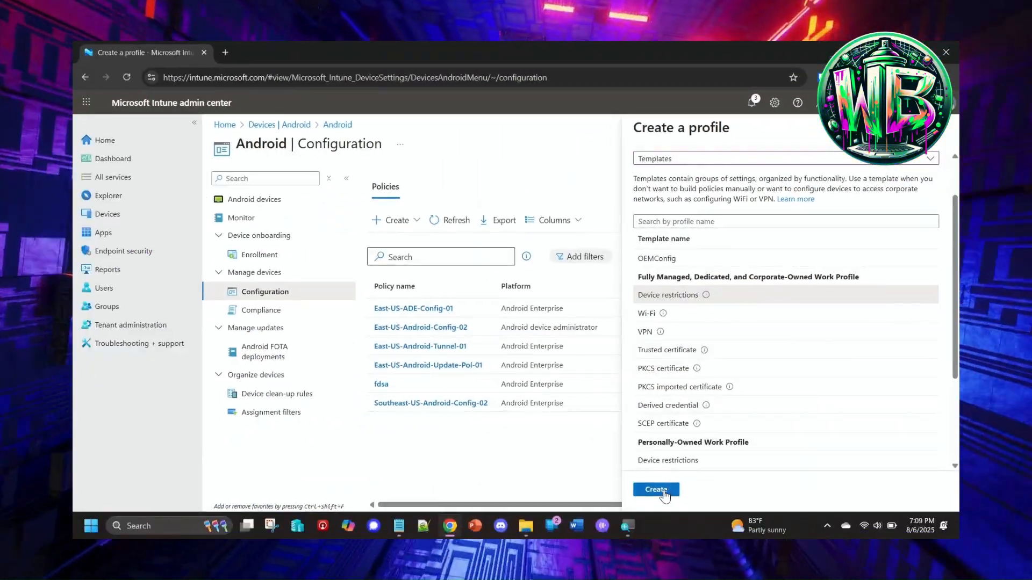
{"action": "left_click", "coordinate": [655, 490]}
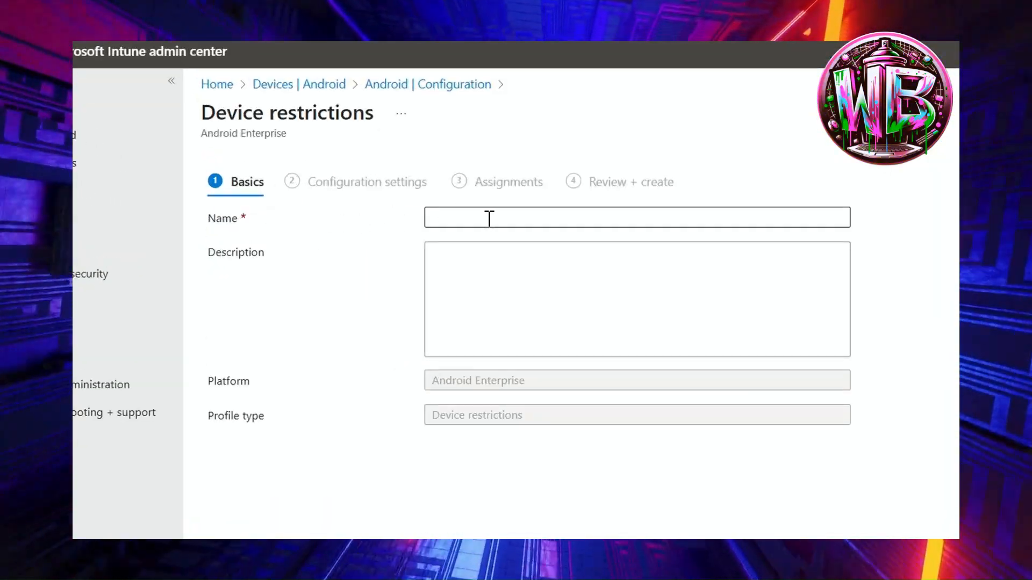
Step: Name the device restrictions profile East-US-Android-Update-Pol-02 and continue to the configuration settings
{"action": "left_click", "coordinate": [489, 219]}
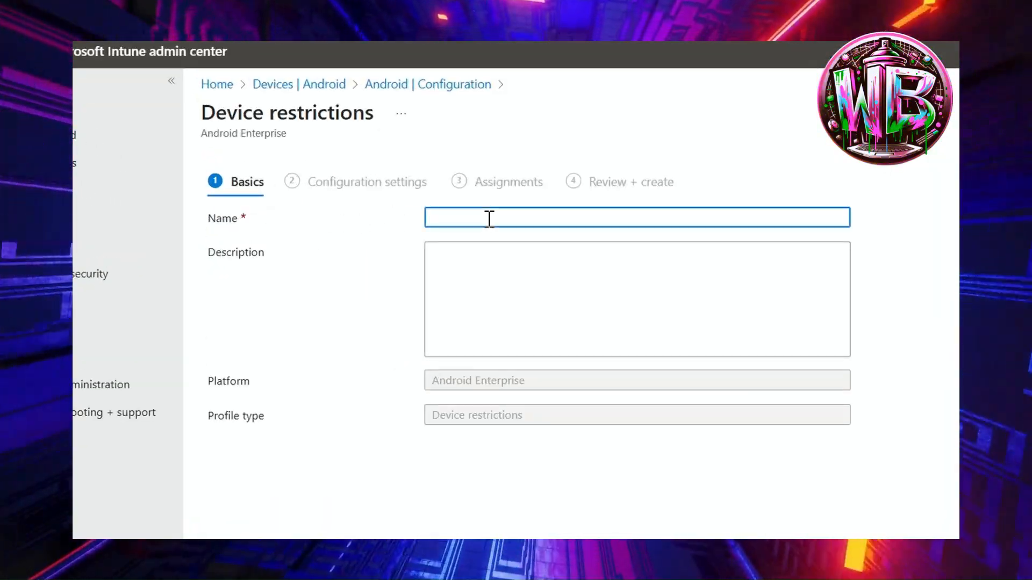
{"action": "type", "text": "East-US-Android-Update-Pol-0"}
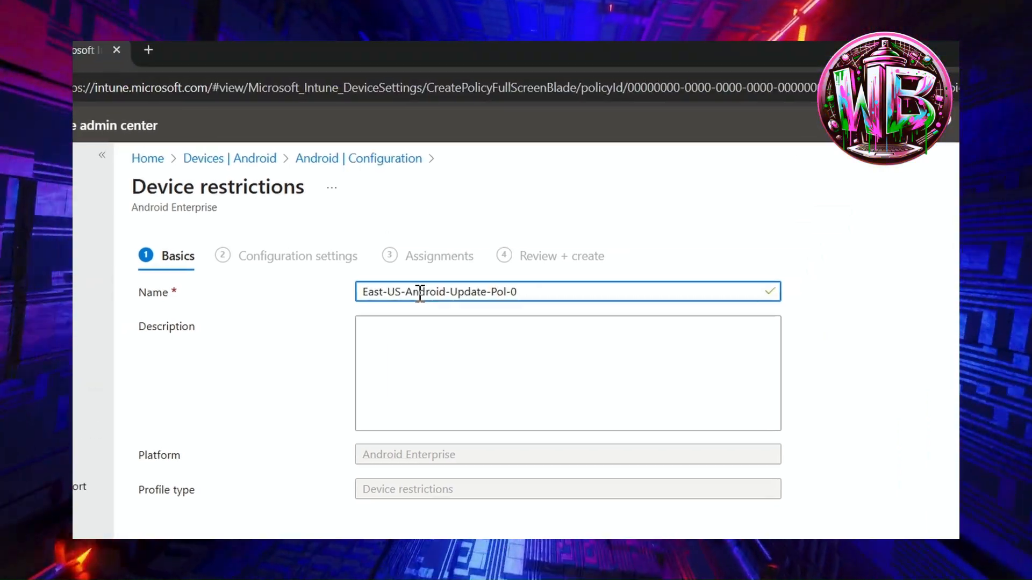
{"action": "type", "text": "2"}
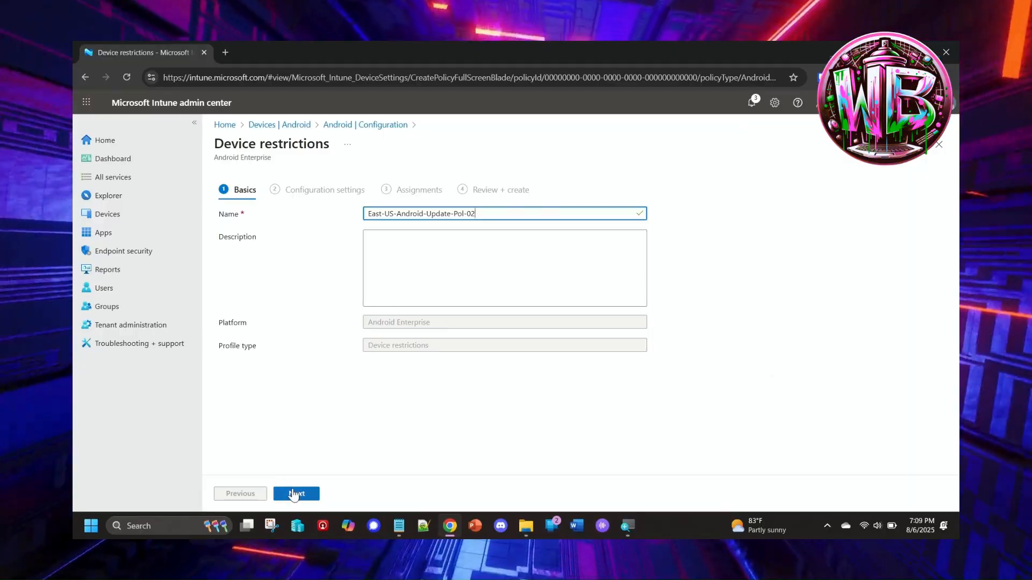
{"action": "left_click", "coordinate": [295, 494]}
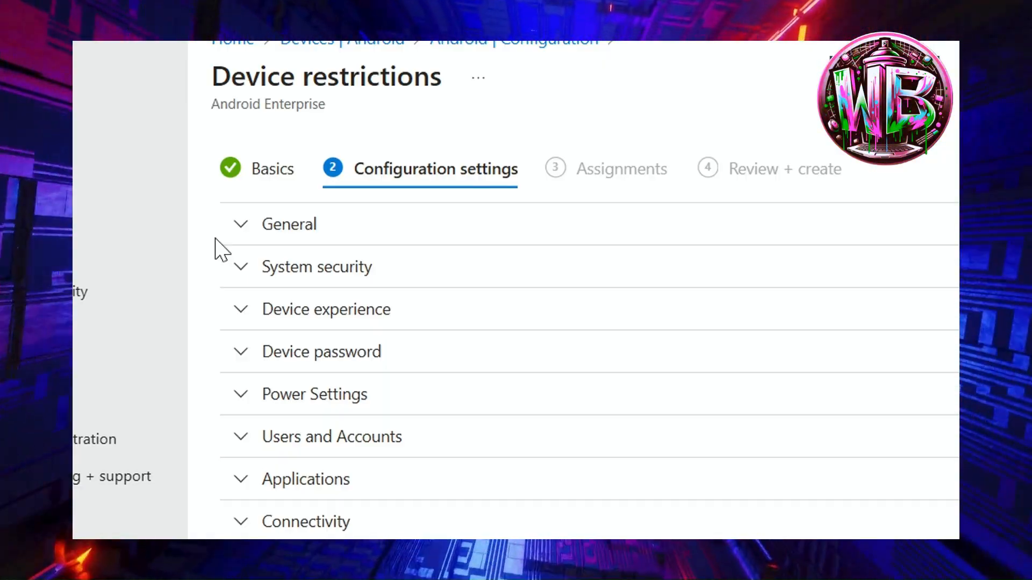
Step: In the General settings, try Maintenance window for System update, but settle on Automatic and continue to the assignments
{"action": "left_click", "coordinate": [243, 225]}
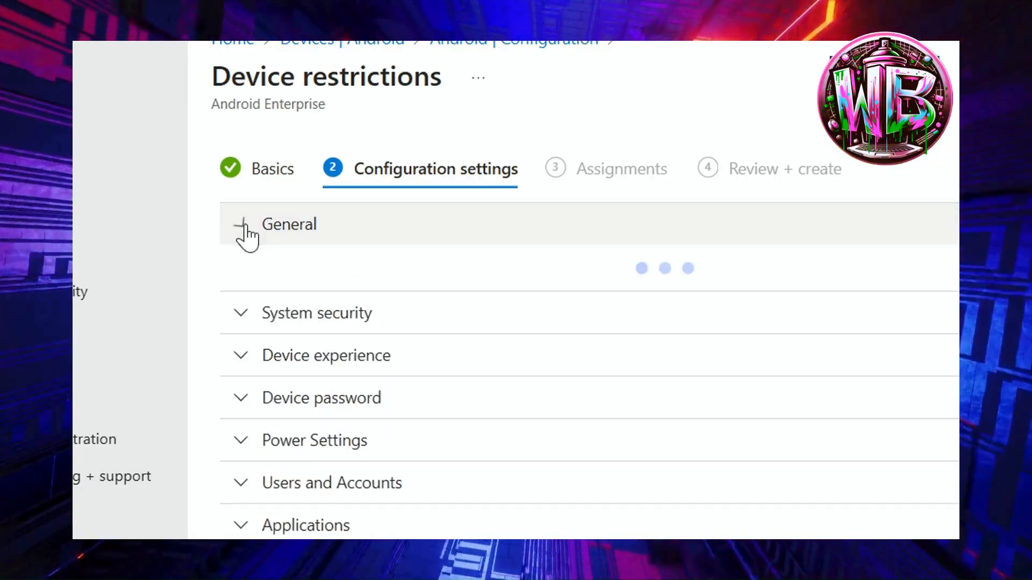
{"action": "scroll", "coordinate": [499, 384], "scroll_direction": "down", "scroll_amount": 5}
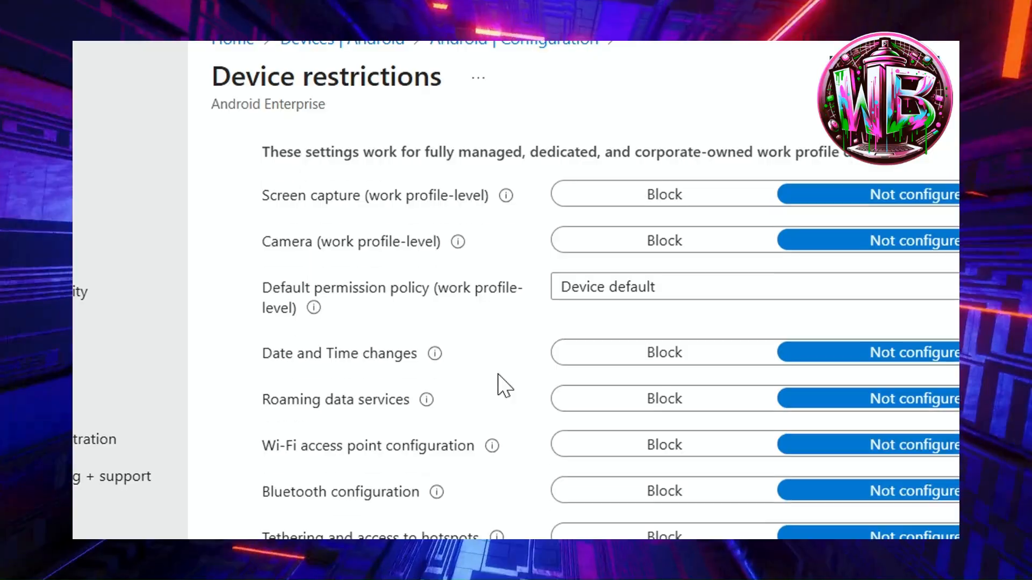
{"action": "scroll", "coordinate": [499, 384], "scroll_direction": "down", "scroll_amount": 2}
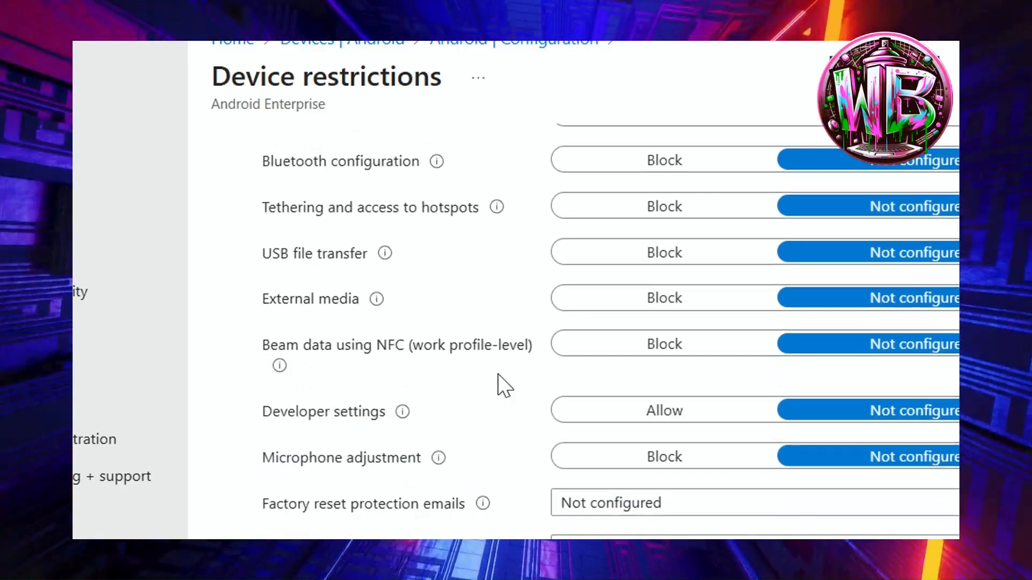
{"action": "scroll", "coordinate": [498, 384], "scroll_direction": "down", "scroll_amount": 4}
{"action": "scroll", "coordinate": [296, 227], "scroll_direction": "up", "scroll_amount": 2}
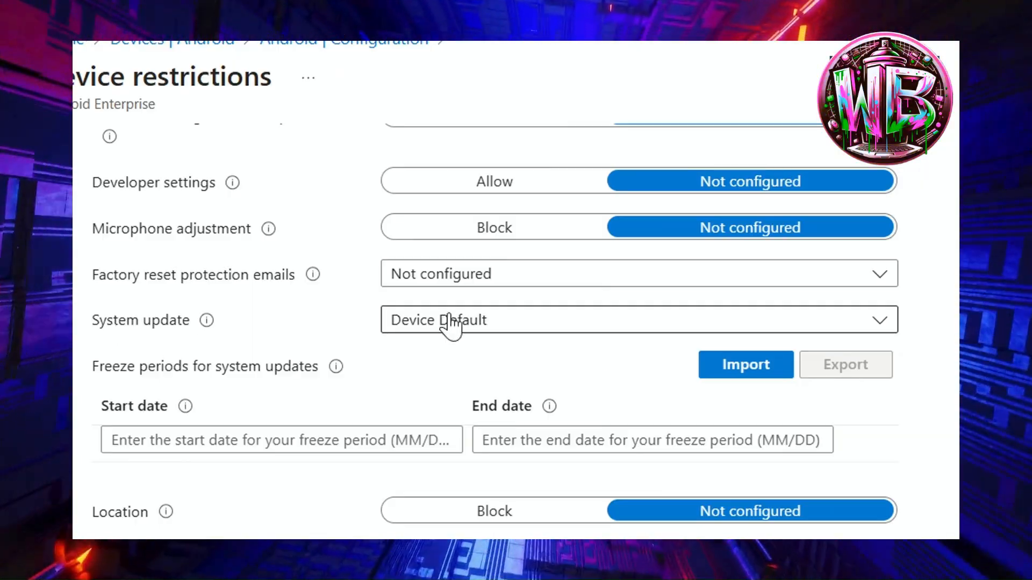
{"action": "left_click", "coordinate": [452, 323]}
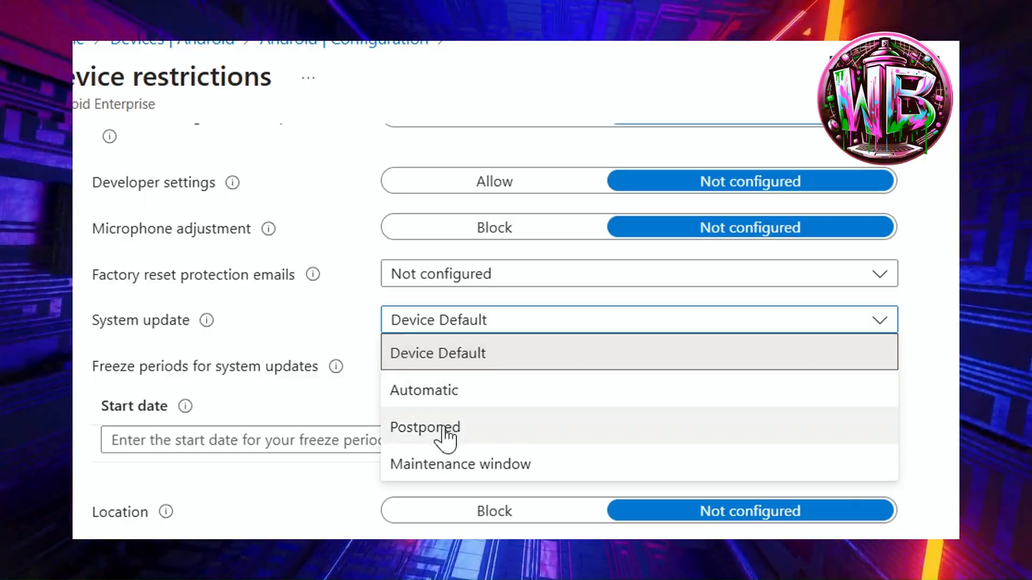
{"action": "left_click", "coordinate": [443, 465]}
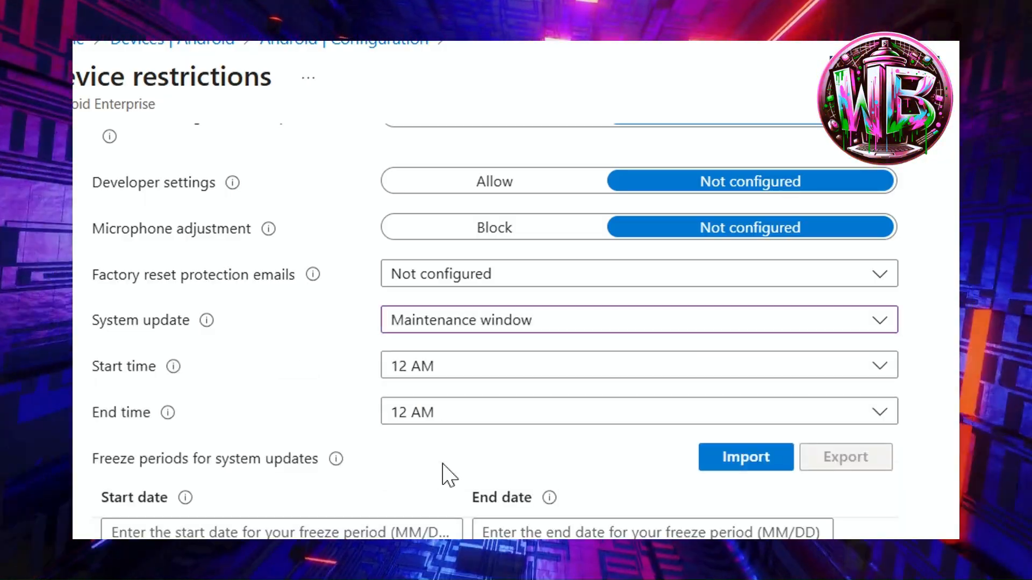
{"action": "left_click", "coordinate": [429, 325]}
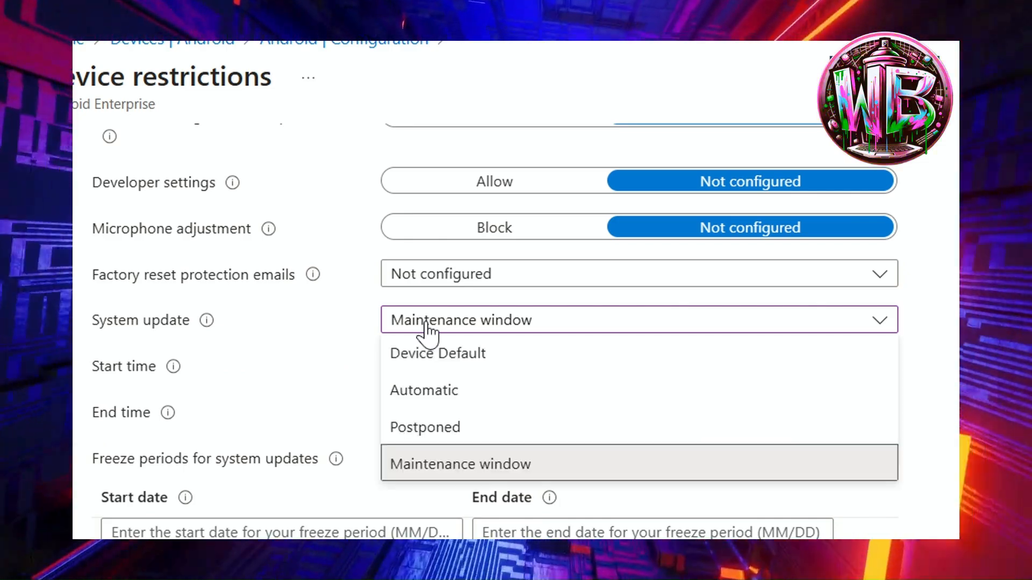
{"action": "left_click", "coordinate": [425, 391]}
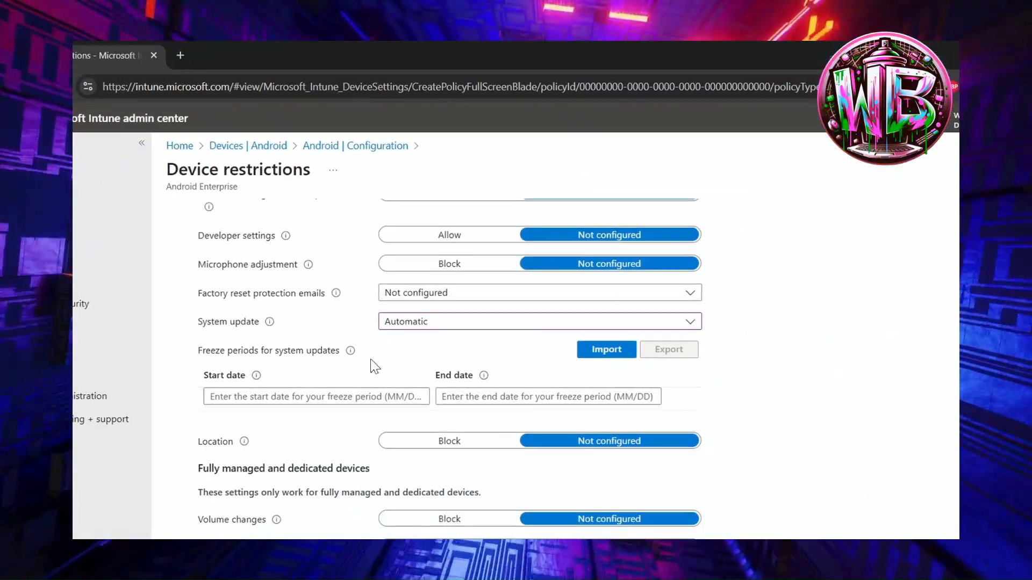
{"action": "left_click", "coordinate": [296, 493]}
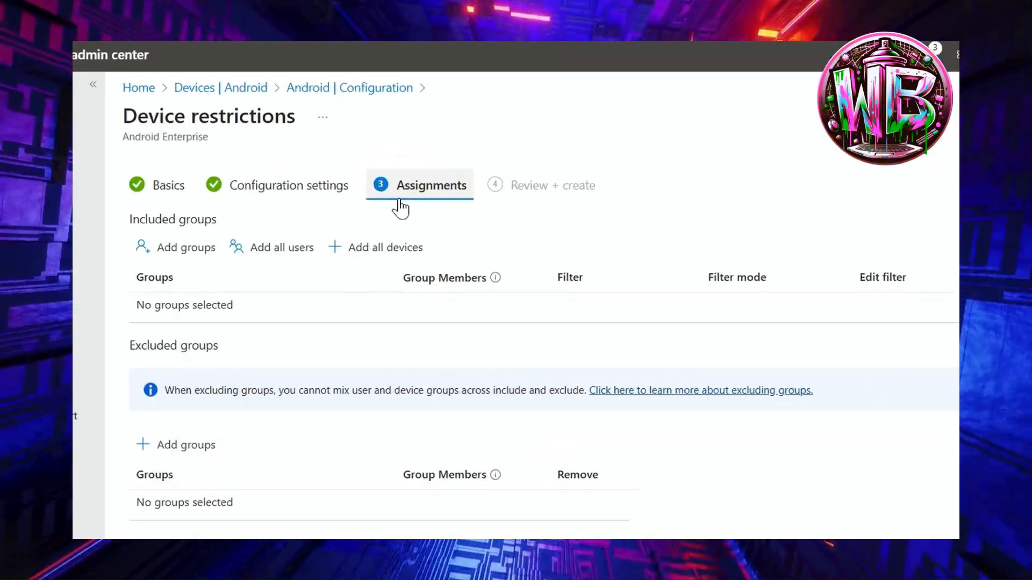
Step: Add the East-US-Devices group to the included groups and continue to the review
{"action": "left_click", "coordinate": [168, 247]}
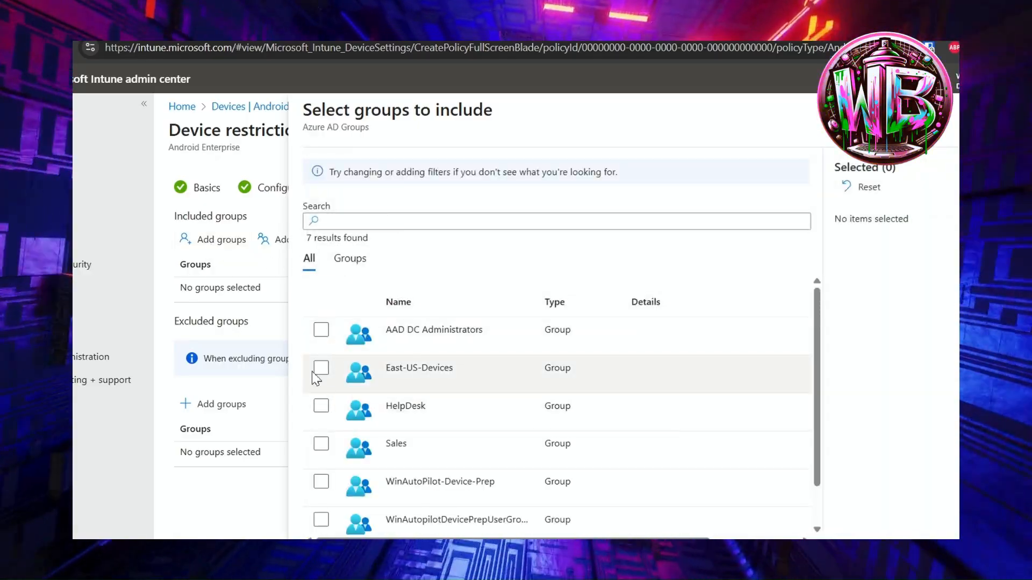
{"action": "left_click", "coordinate": [321, 368]}
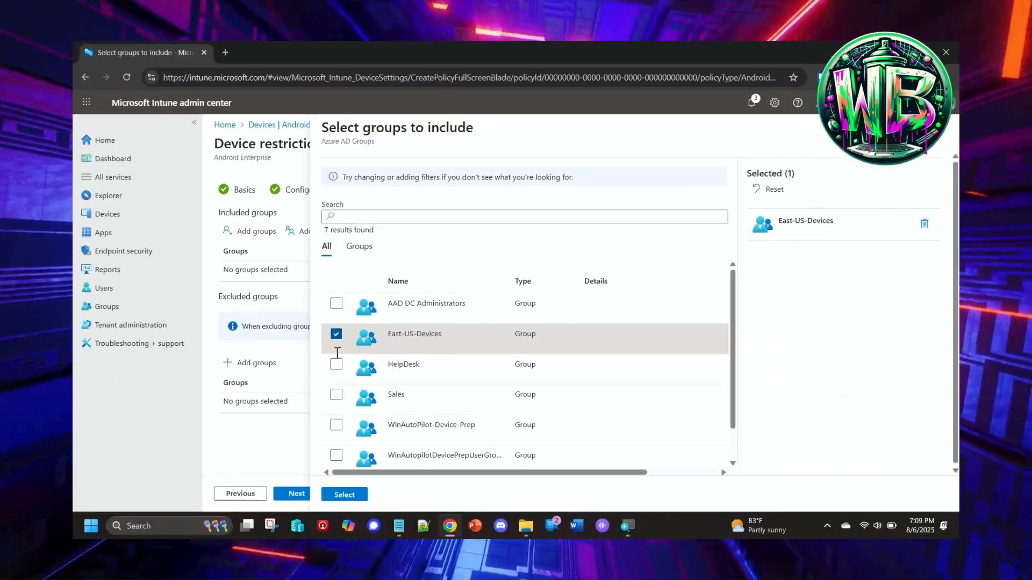
{"action": "left_click", "coordinate": [346, 491]}
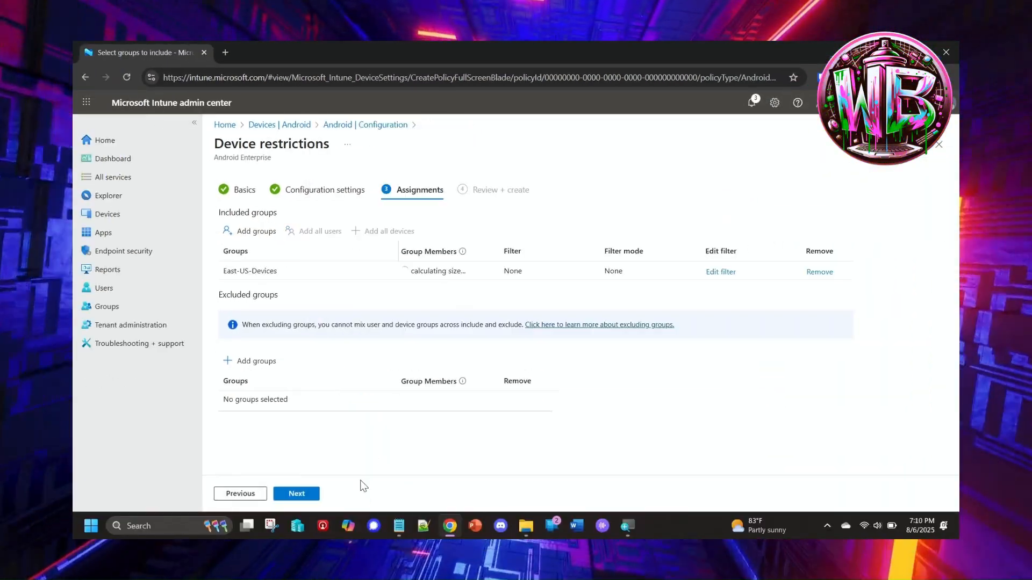
{"action": "left_click", "coordinate": [306, 493]}
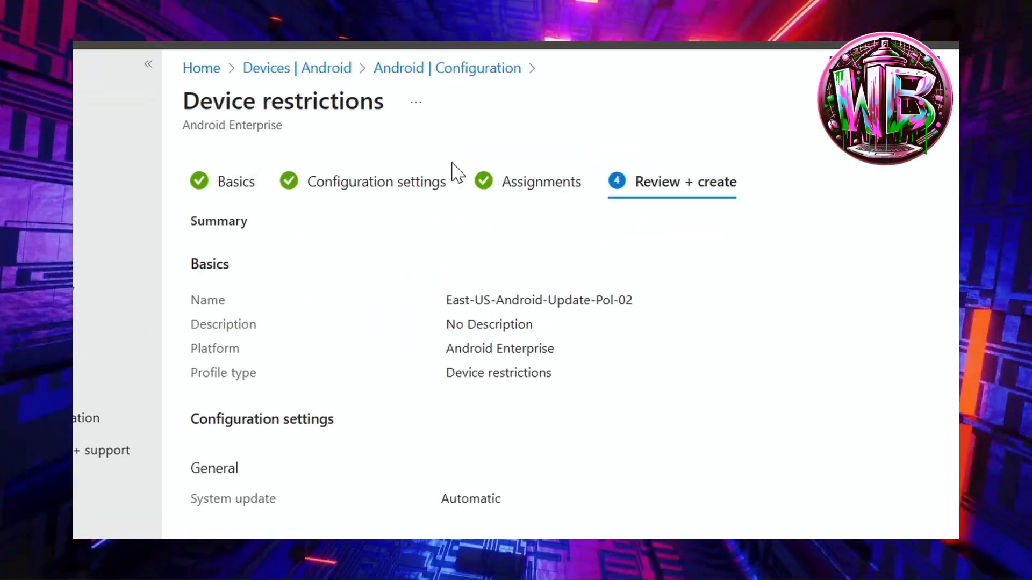
Step: Review the profile summary, including the assignments, and create the device restrictions policy
{"action": "scroll", "coordinate": [364, 343], "scroll_direction": "down", "scroll_amount": 3}
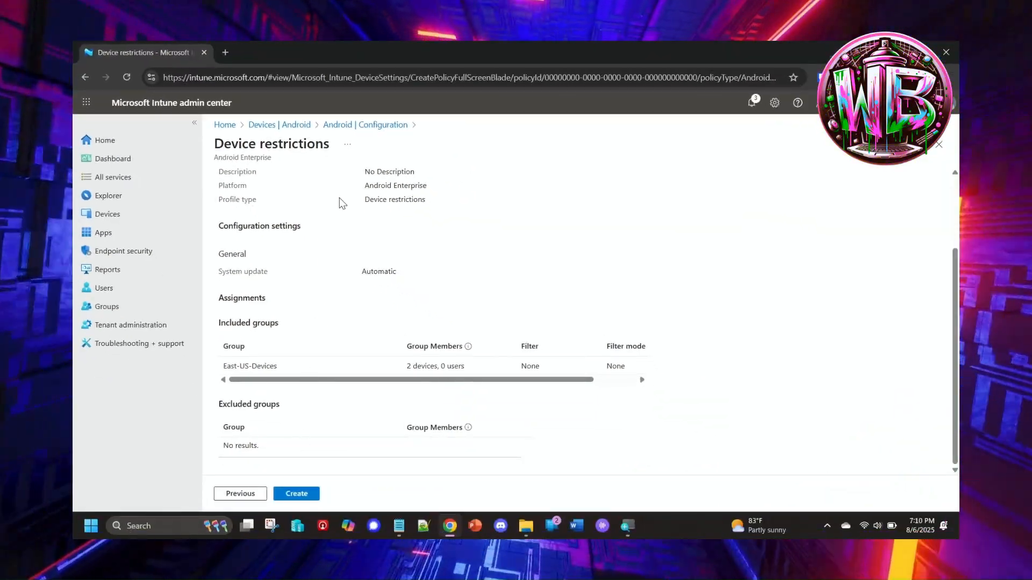
{"action": "scroll", "coordinate": [305, 263], "scroll_direction": "up", "scroll_amount": 3}
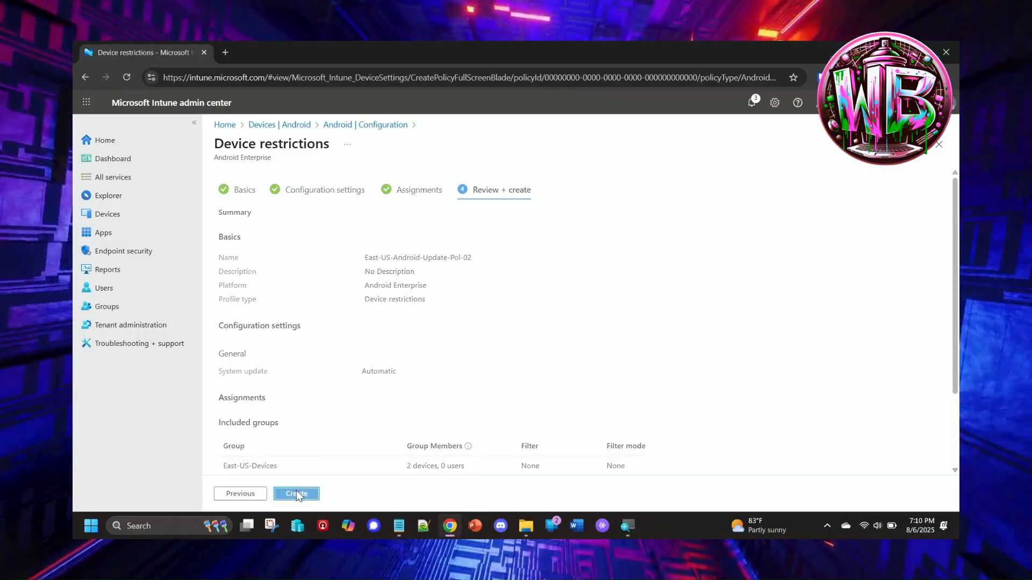
{"action": "left_click", "coordinate": [297, 493]}
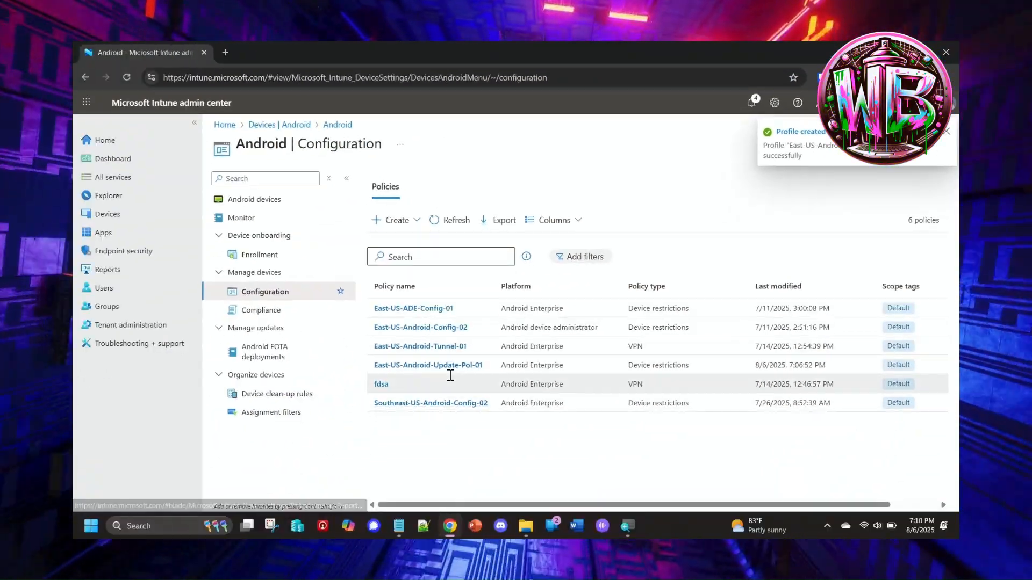
Step: Refresh the policy list and open East-US-Android-Update-Pol-02 to check its device and user check-in status
{"action": "left_click", "coordinate": [453, 220]}
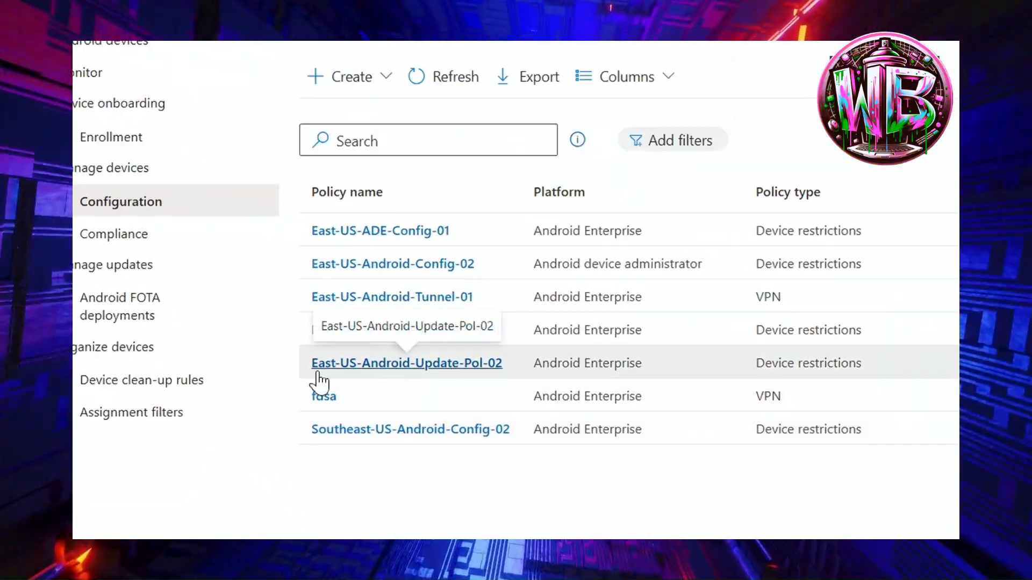
{"action": "left_click", "coordinate": [318, 372]}
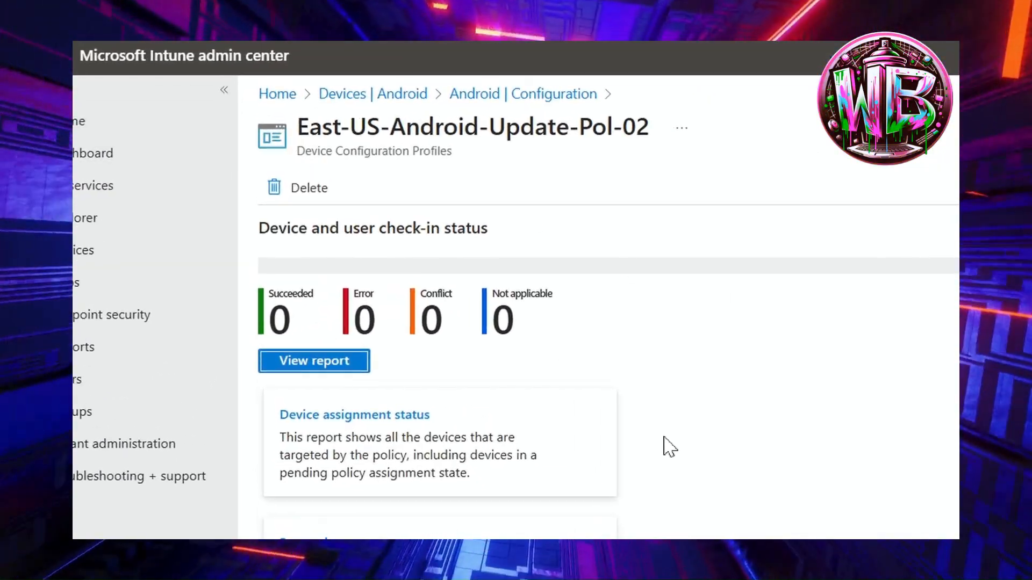
{"action": "scroll", "coordinate": [502, 180], "scroll_direction": "down", "scroll_amount": 2}
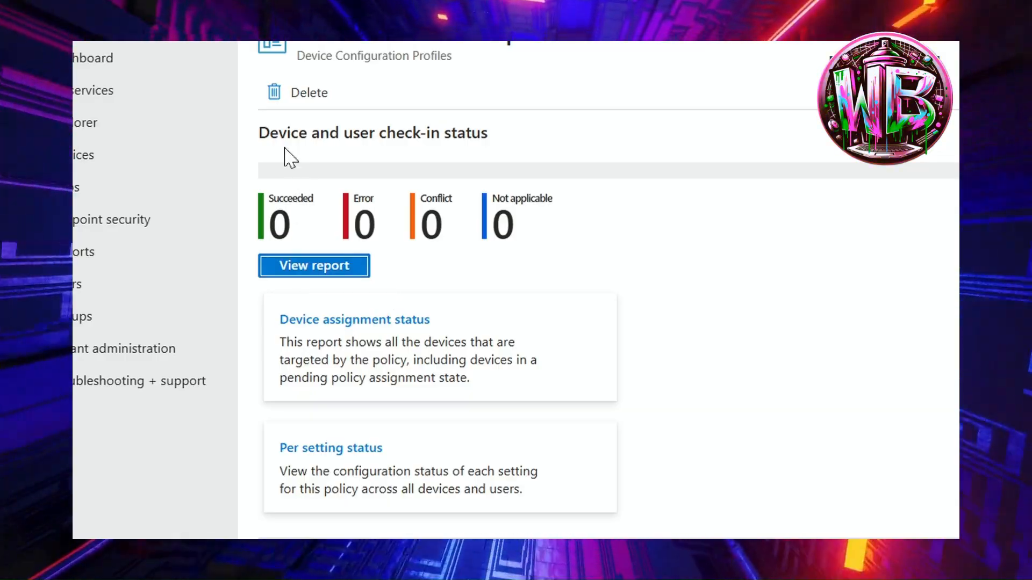
{"action": "scroll", "coordinate": [384, 81], "scroll_direction": "up", "scroll_amount": 2}
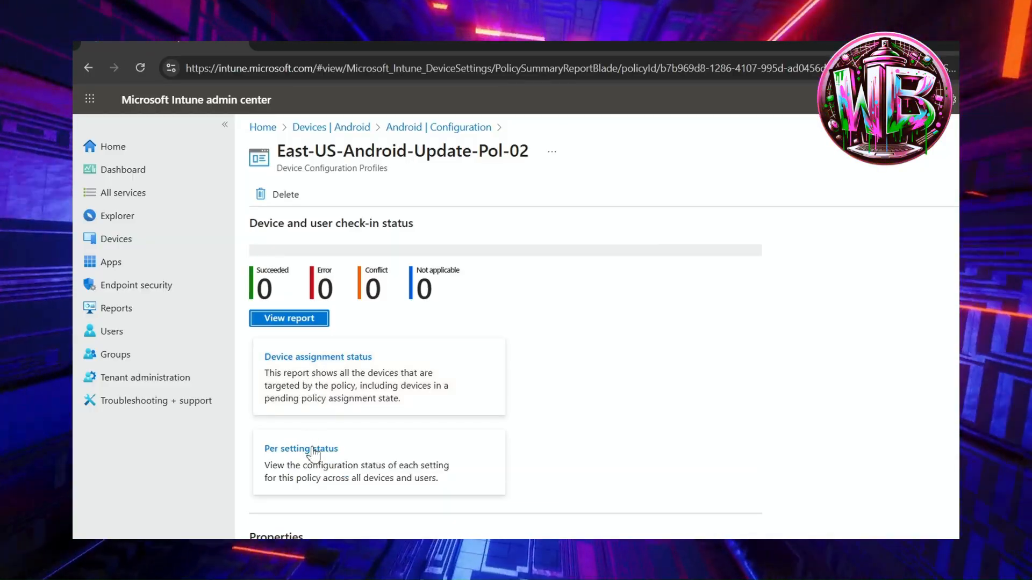
Step: Examine the policy's available status reports, basic properties, and included and excluded group assignments
{"action": "scroll", "coordinate": [334, 409], "scroll_direction": "down", "scroll_amount": 2}
{"action": "scroll", "coordinate": [339, 350], "scroll_direction": "down", "scroll_amount": 2}
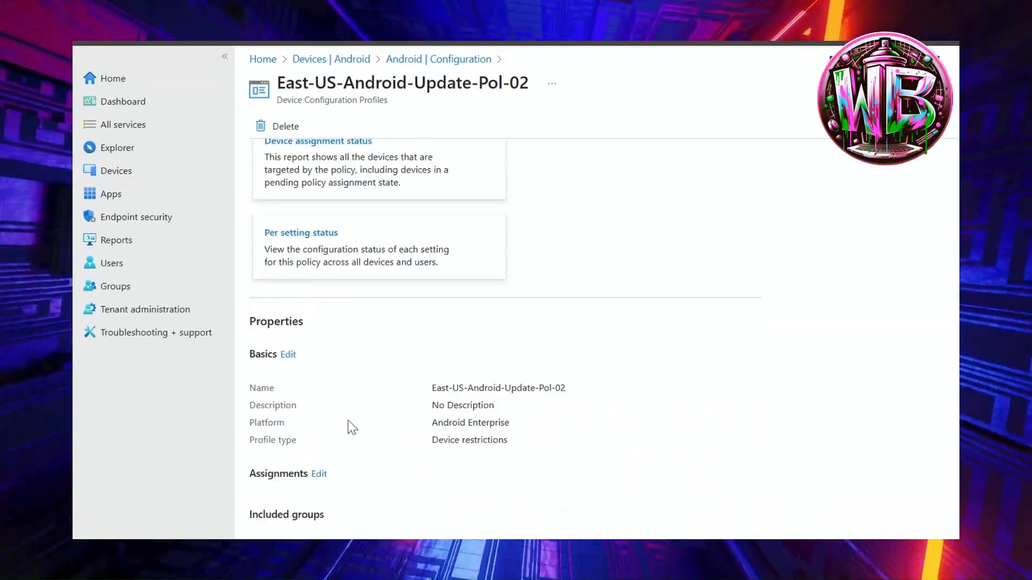
{"action": "scroll", "coordinate": [350, 427], "scroll_direction": "down", "scroll_amount": 1}
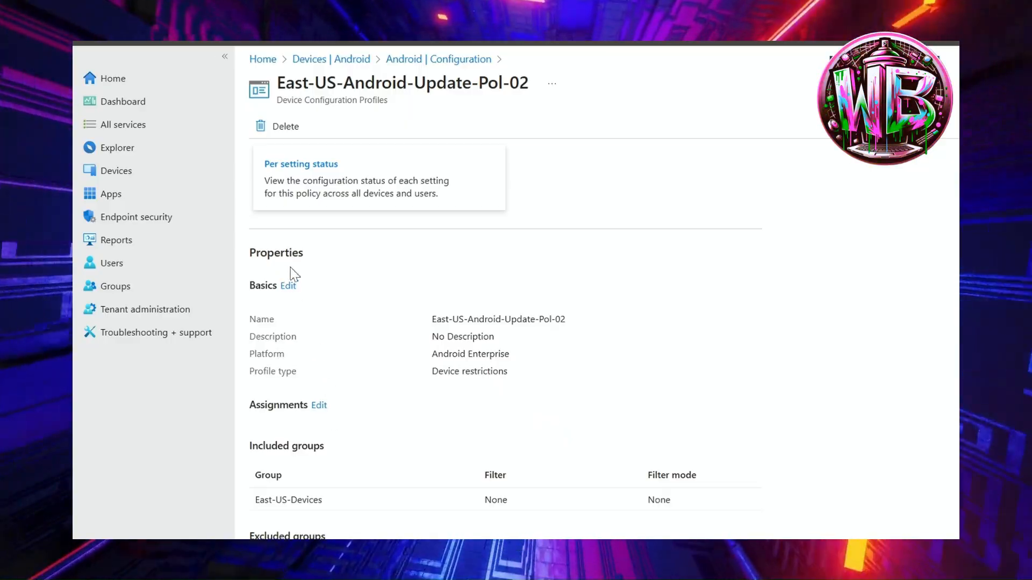
{"action": "scroll", "coordinate": [297, 304], "scroll_direction": "down", "scroll_amount": 1}
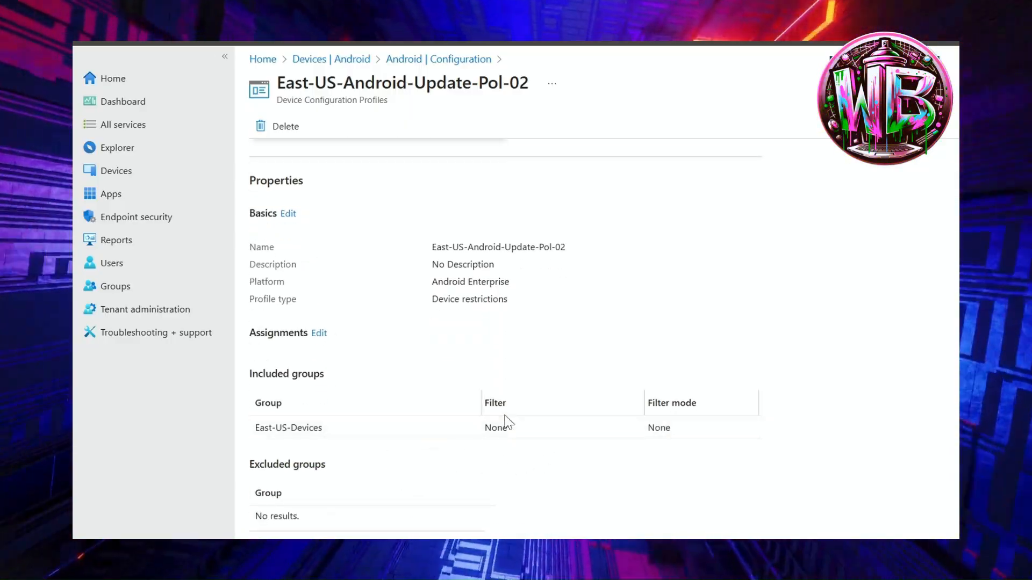
{"action": "scroll", "coordinate": [349, 363], "scroll_direction": "up", "scroll_amount": 4}
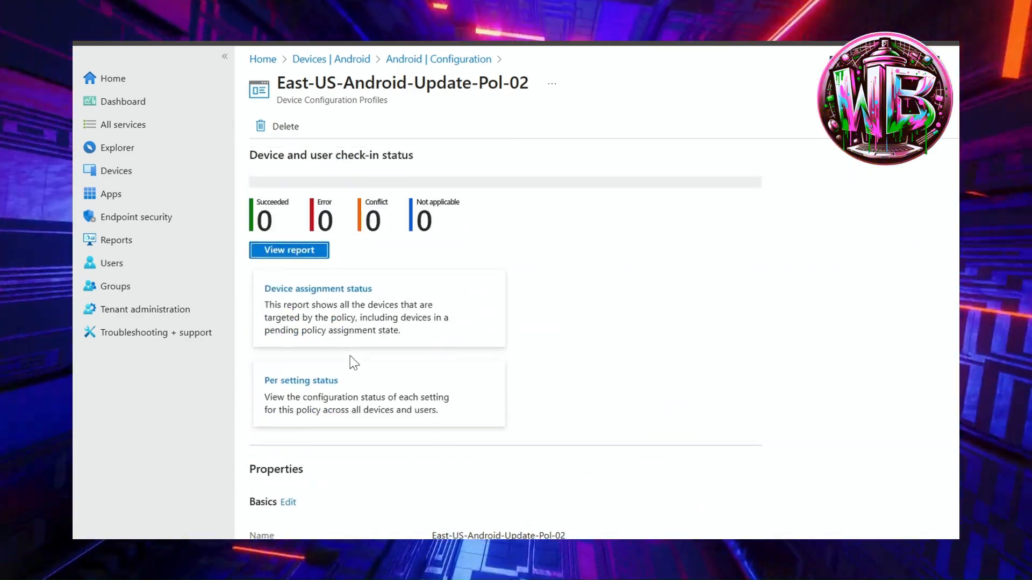